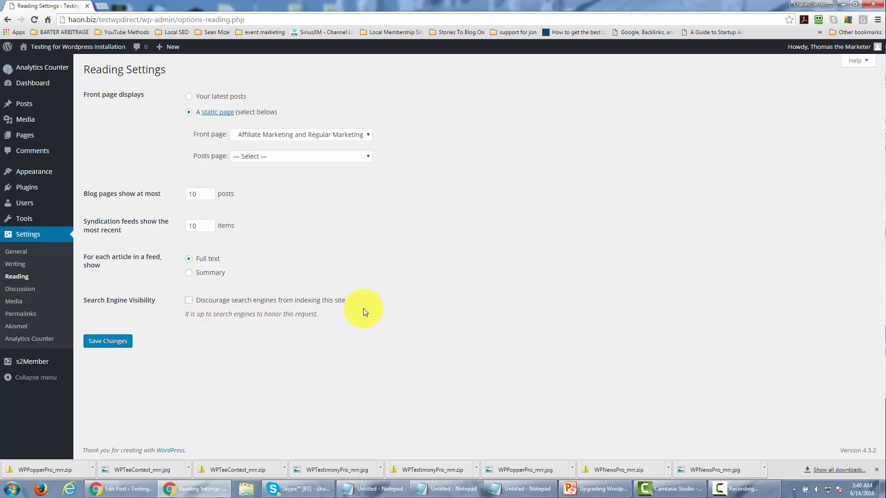
Discourage search engines from indexing the site and save the reading settings
{"action": "left_click", "coordinate": [189, 301]}
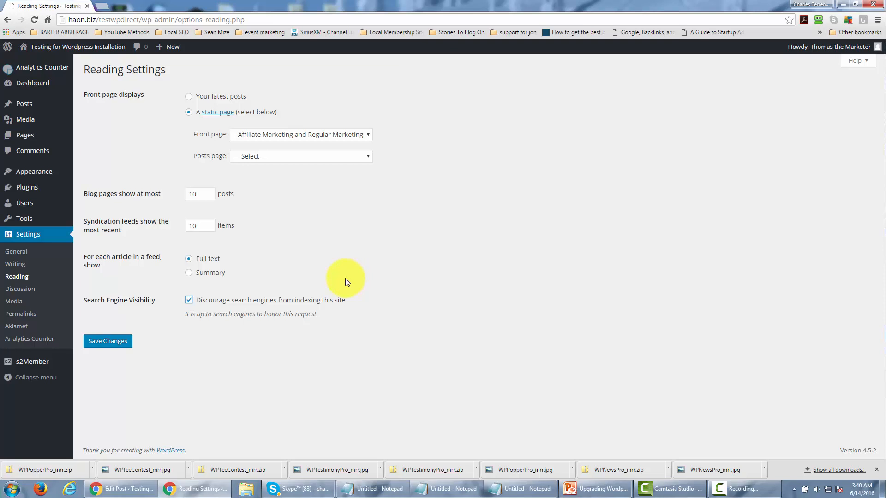
{"action": "left_click", "coordinate": [106, 342]}
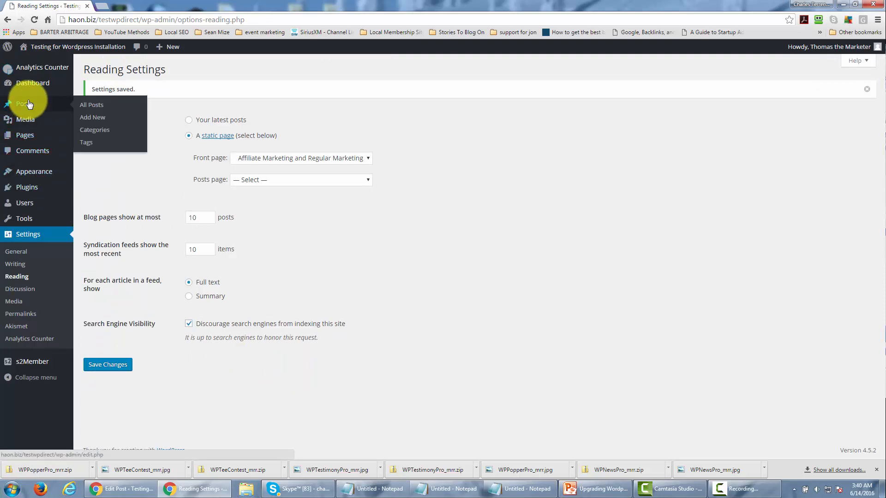
Create a new post titled "Month One" and publish it
{"action": "mouse_move", "coordinate": [29, 139]}
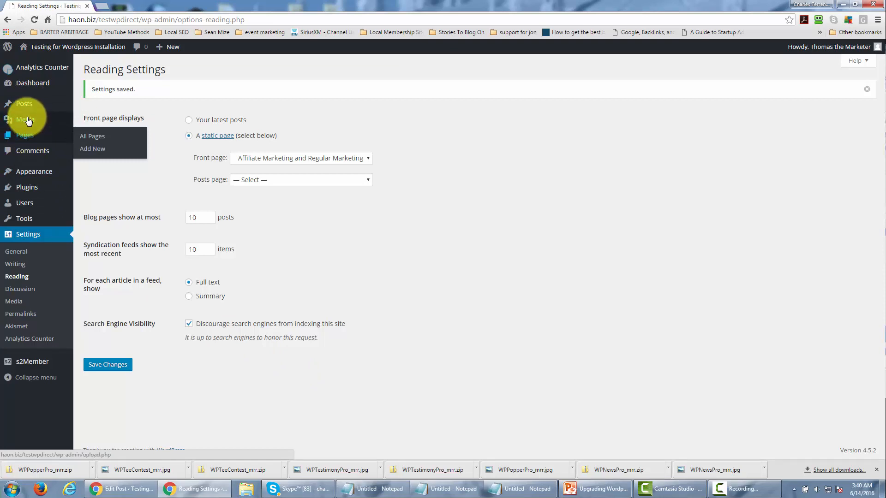
{"action": "mouse_move", "coordinate": [29, 108]}
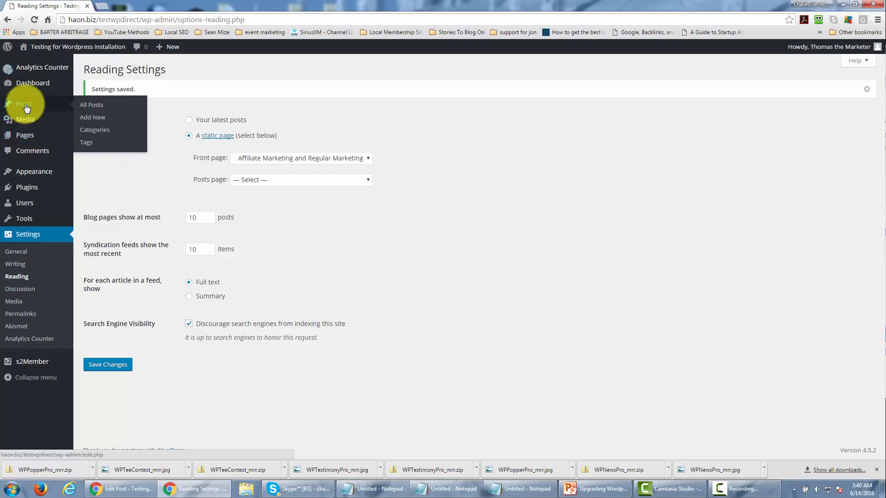
{"action": "left_click", "coordinate": [95, 108]}
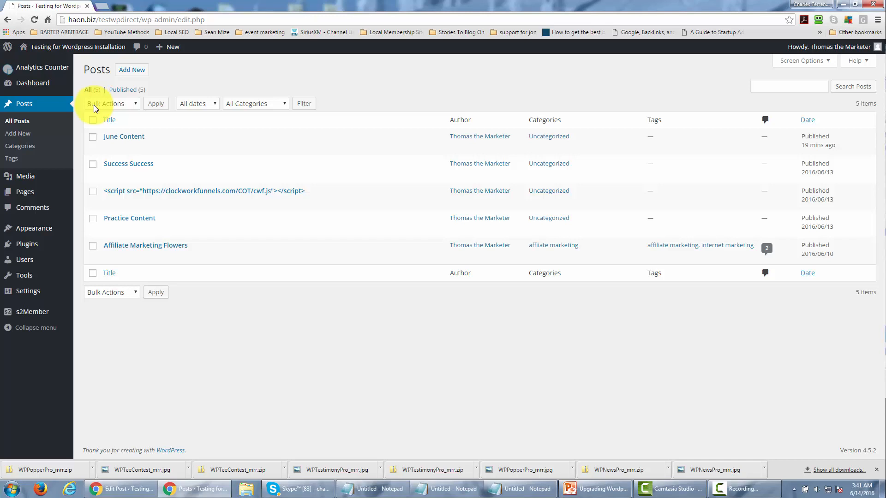
{"action": "left_click", "coordinate": [137, 72]}
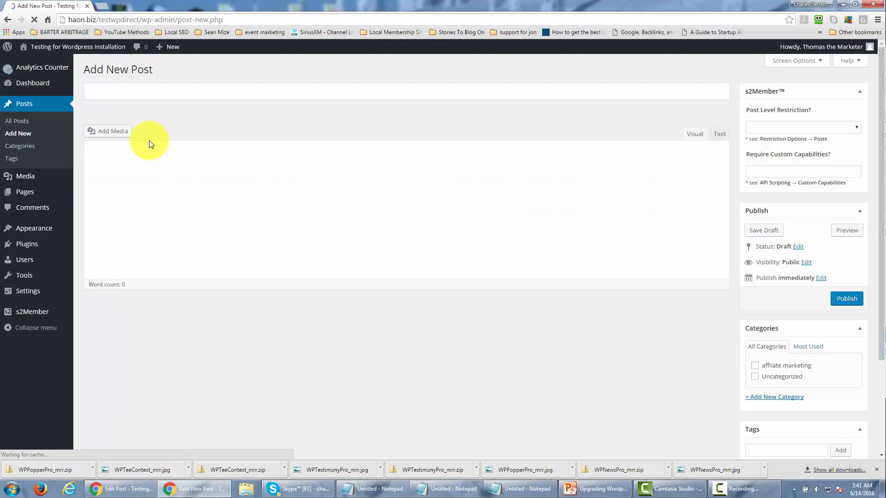
{"action": "left_click", "coordinate": [148, 92]}
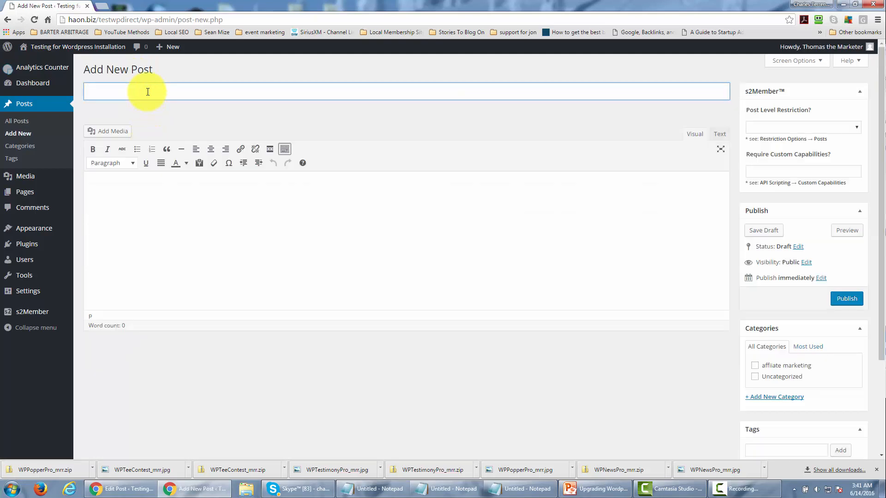
{"action": "type", "text": "Month One"}
{"action": "left_click", "coordinate": [845, 304]}
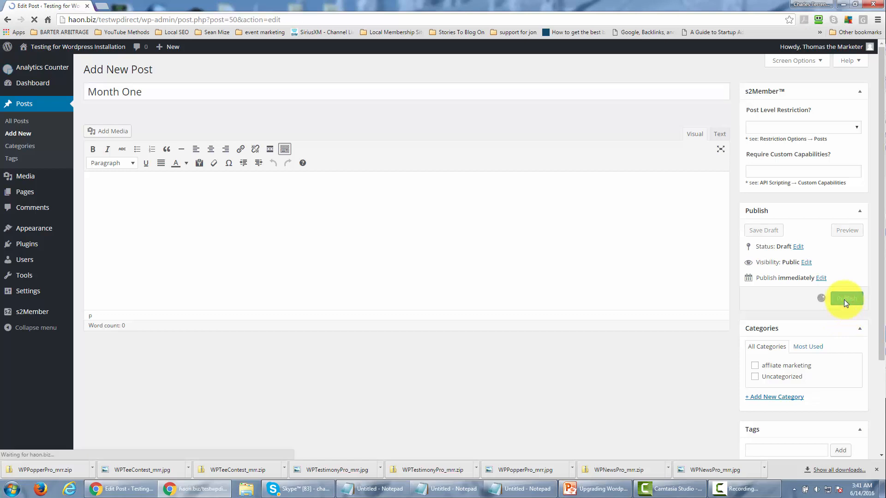
Restrict the "Month One" post to "Require Level #1 (or higher)" and update it
{"action": "left_click", "coordinate": [855, 155]}
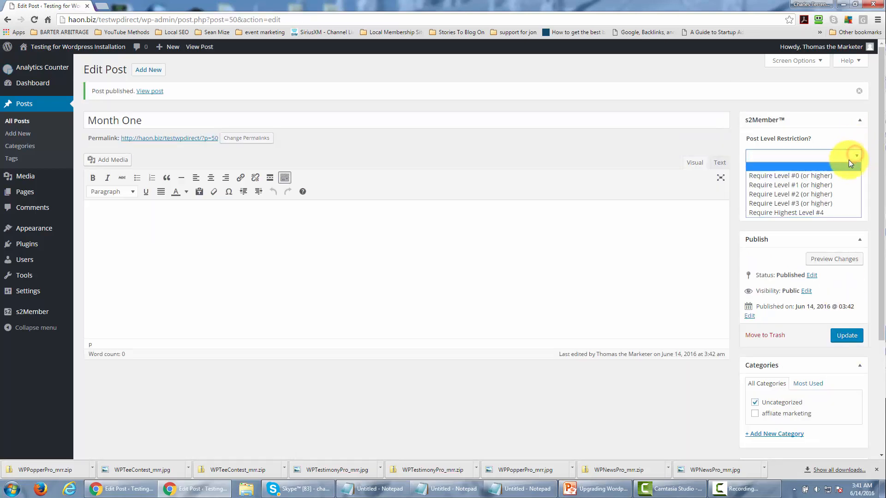
{"action": "left_click", "coordinate": [840, 184]}
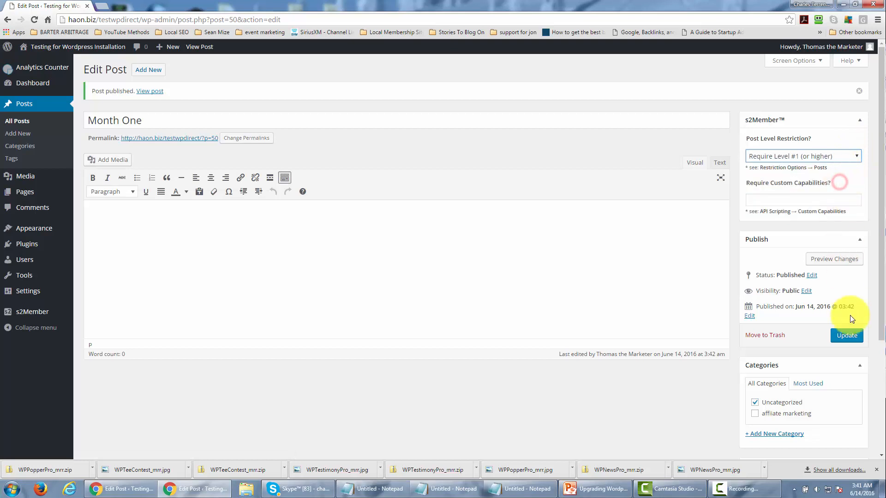
{"action": "left_click", "coordinate": [847, 336]}
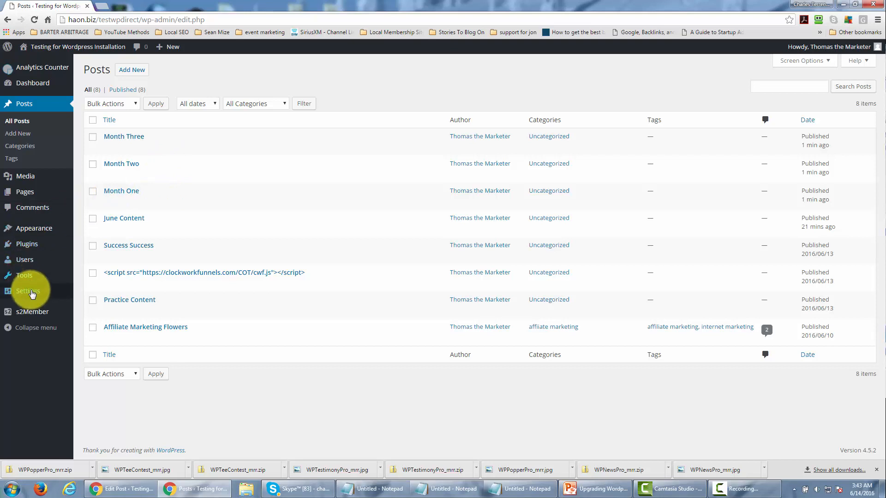
Set the site's permalink structure to "Post name" and save the permalink settings
{"action": "mouse_move", "coordinate": [33, 295]}
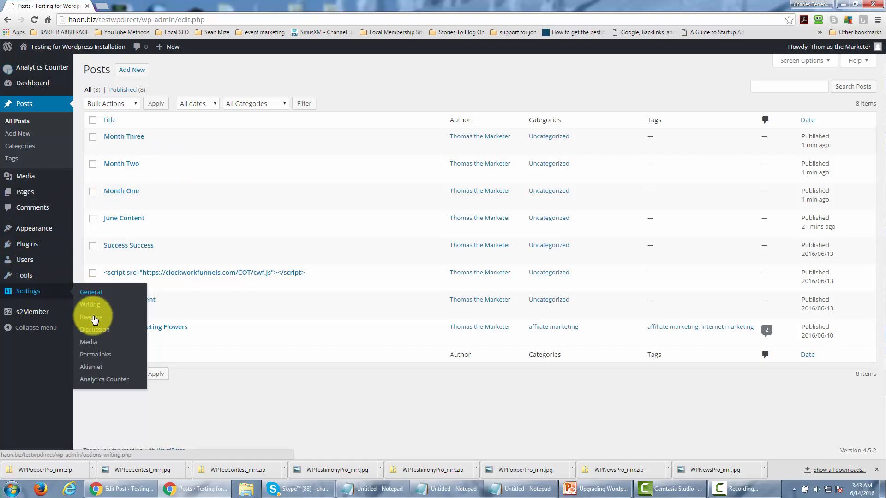
{"action": "left_click", "coordinate": [95, 355]}
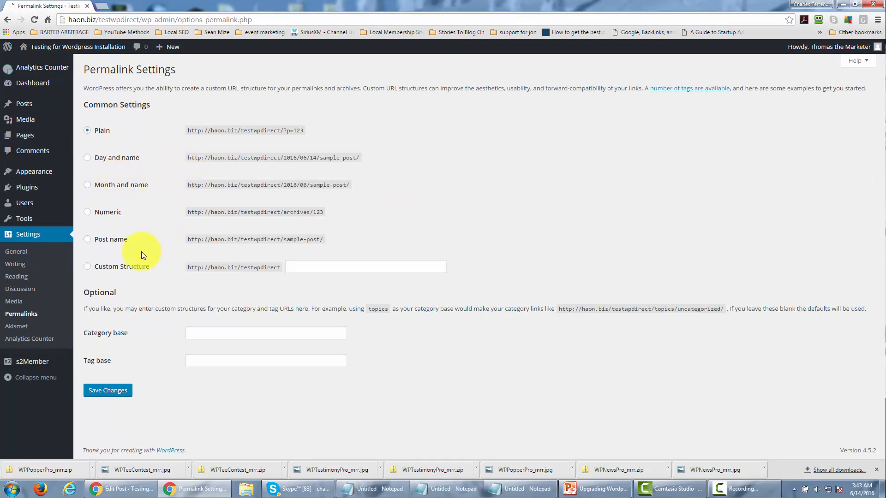
{"action": "left_click", "coordinate": [88, 240]}
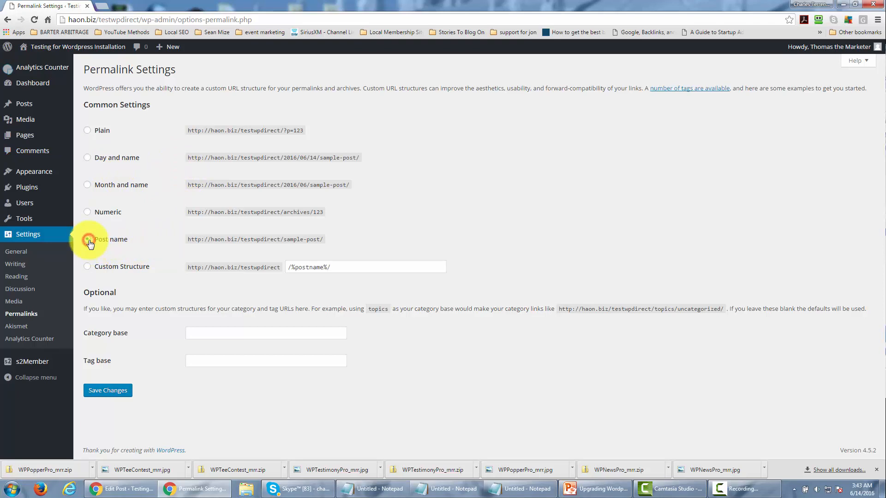
{"action": "left_click", "coordinate": [109, 392]}
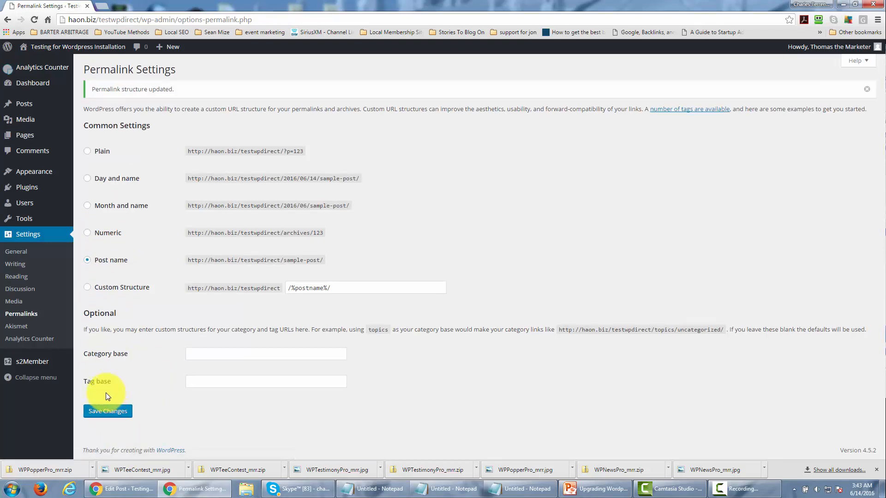
Open the "Month One" post for editing and extend its title to "Month One: CPA Marketing"
{"action": "mouse_move", "coordinate": [20, 107]}
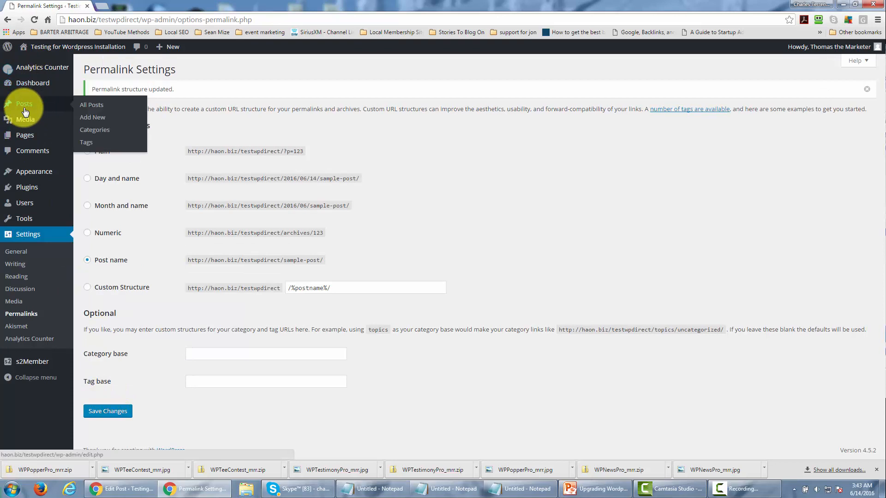
{"action": "left_click", "coordinate": [89, 107]}
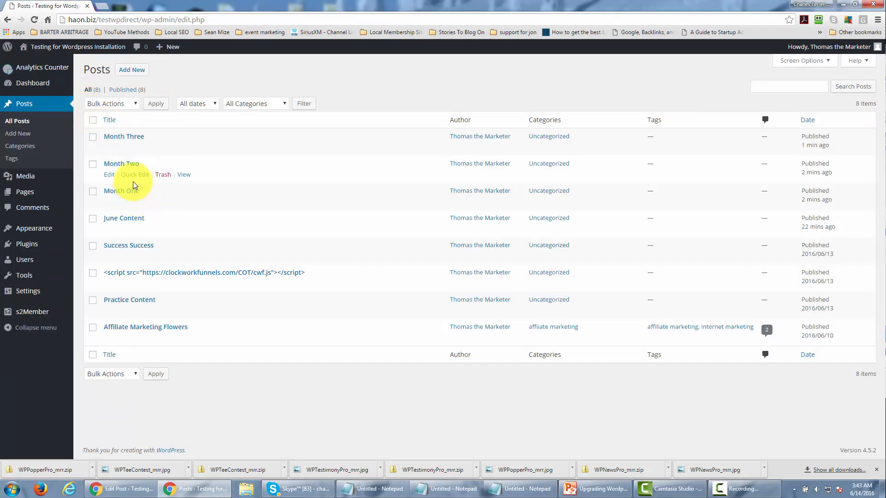
{"action": "mouse_move", "coordinate": [131, 195]}
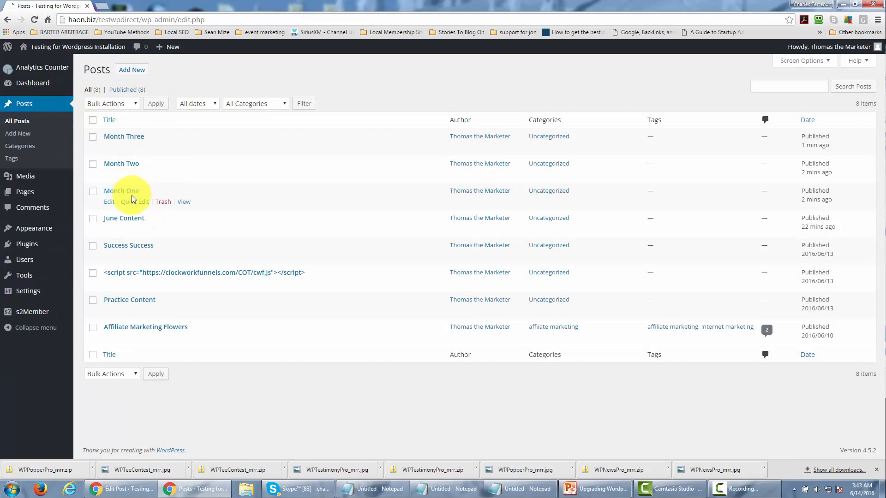
{"action": "left_click", "coordinate": [110, 205]}
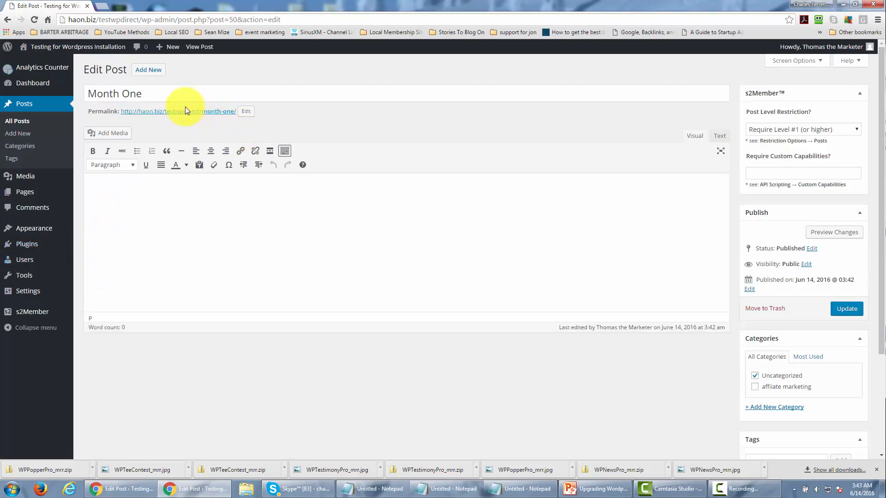
{"action": "left_click", "coordinate": [166, 93]}
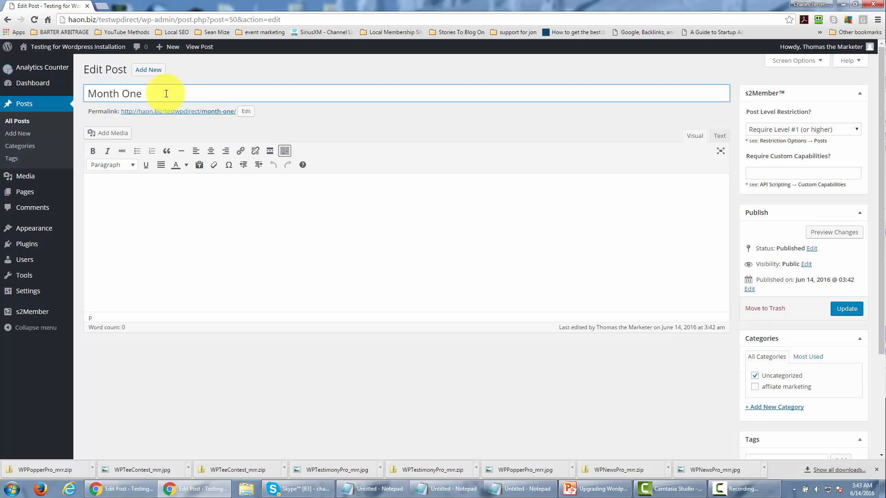
{"action": "type", "text": ": CPAMarketing"}
{"action": "left_click", "coordinate": [166, 93]}
{"action": "left_click", "coordinate": [322, 122]}
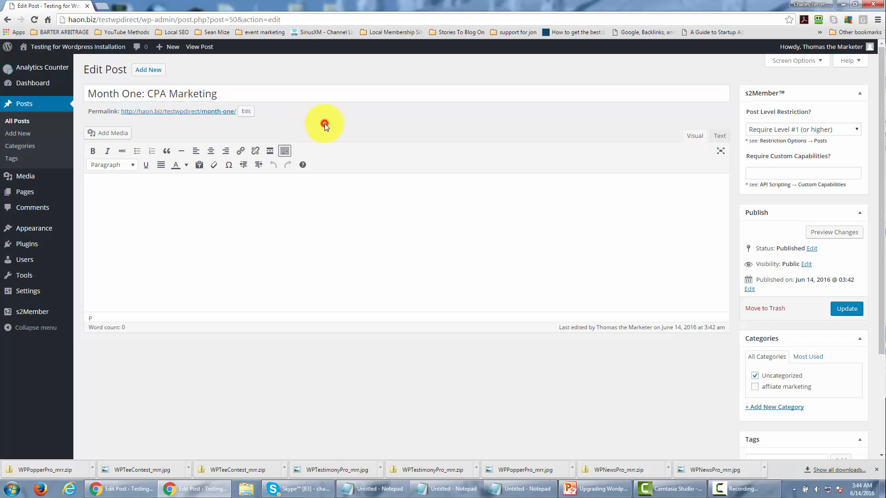
Set the post's permalink slug to "month-one-cpa-marketing-23" and update the post
{"action": "left_click", "coordinate": [245, 112]}
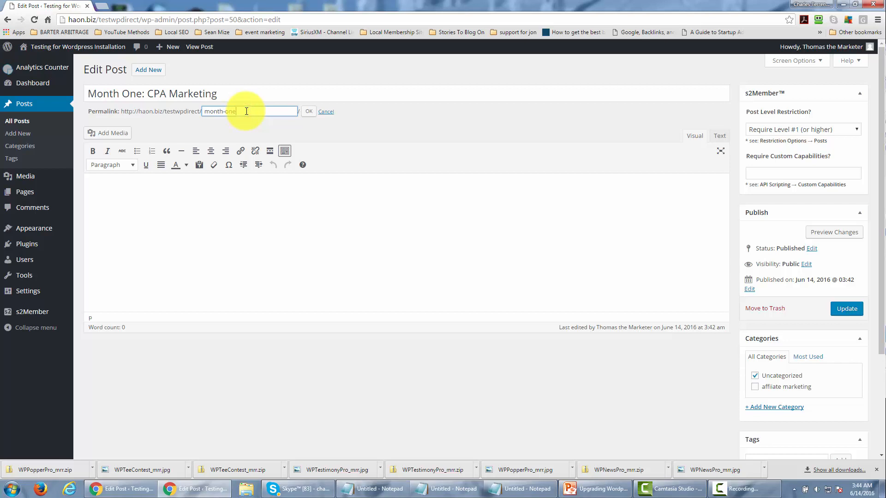
{"action": "type", "text": "-cpa-marketing"}
{"action": "type", "text": "-23"}
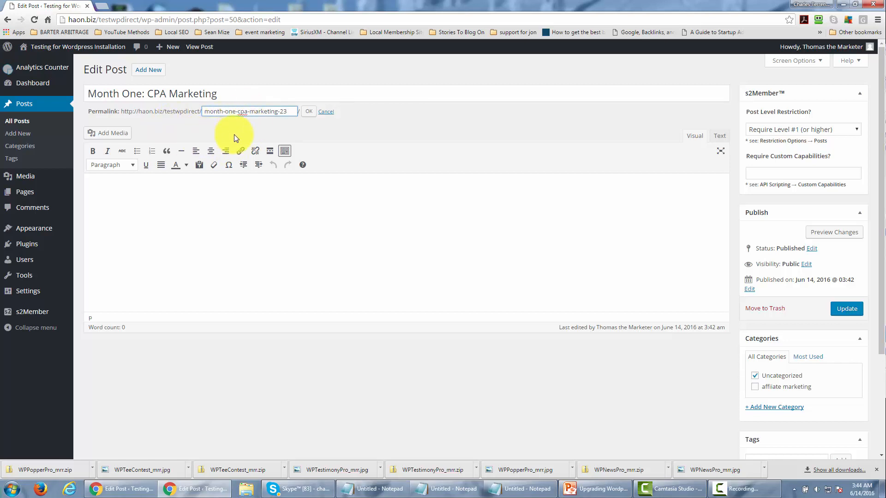
{"action": "left_click", "coordinate": [308, 112]}
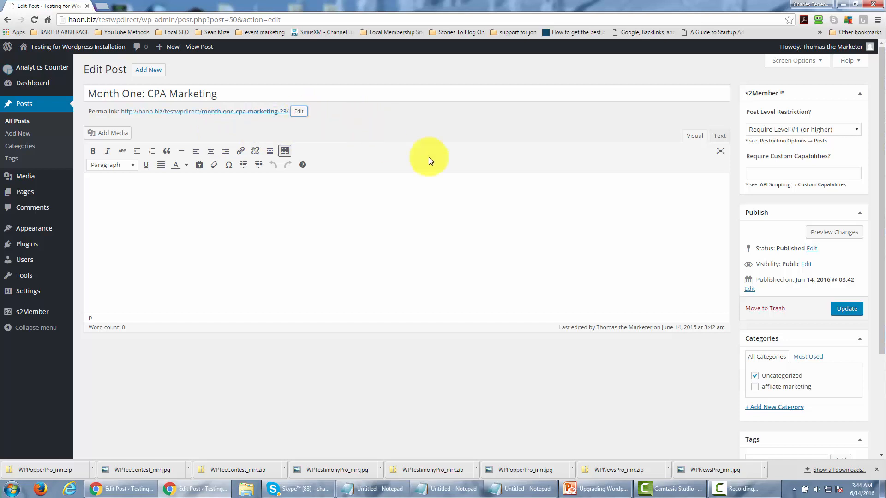
{"action": "left_click", "coordinate": [847, 309]}
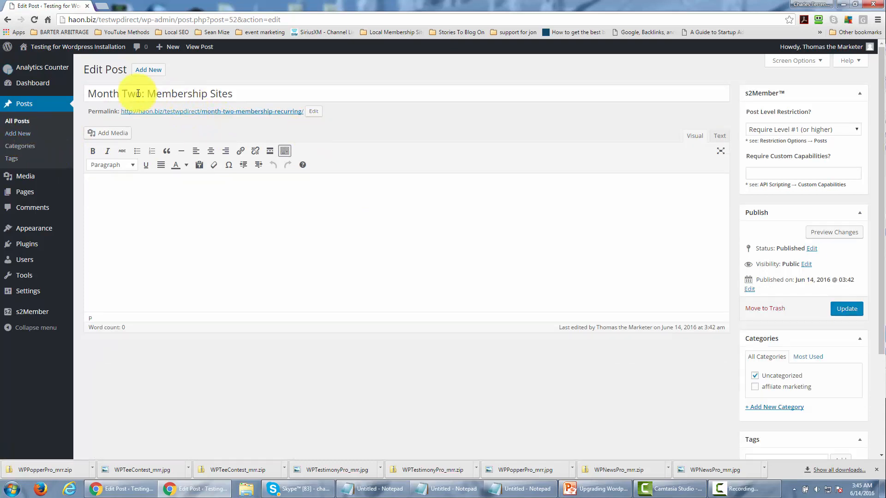
Update the "Month Two: Membership Sites" post
{"action": "left_click", "coordinate": [837, 312]}
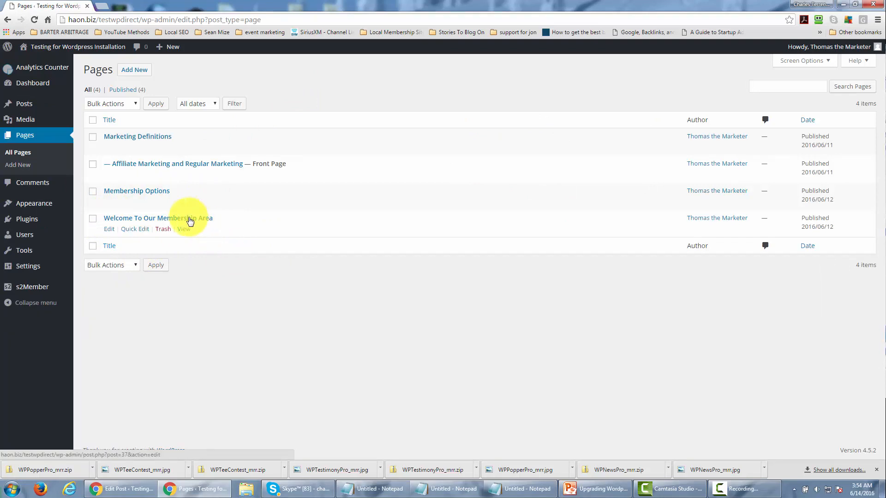
Open the "Welcome To Our Membership Area" page for editing and show its content in Text mode
{"action": "left_click", "coordinate": [111, 230]}
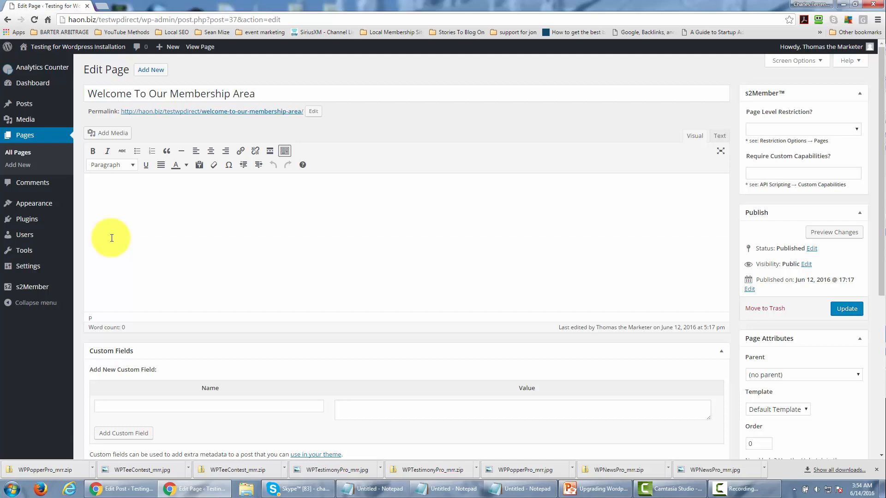
{"action": "left_click", "coordinate": [720, 137]}
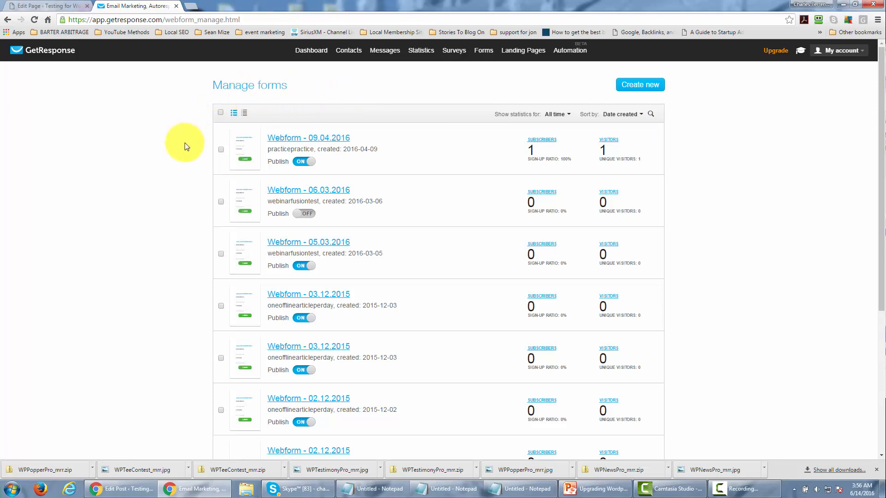
Open "Webform - 09.04.2016" in GetResponse, save and publish it, and copy its JavaScript code
{"action": "left_click", "coordinate": [322, 138]}
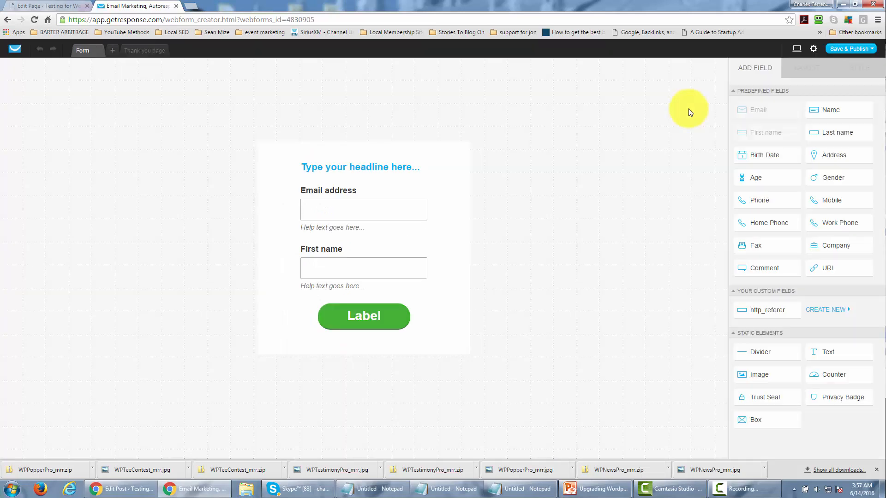
{"action": "mouse_move", "coordinate": [851, 49]}
{"action": "left_click", "coordinate": [847, 84]}
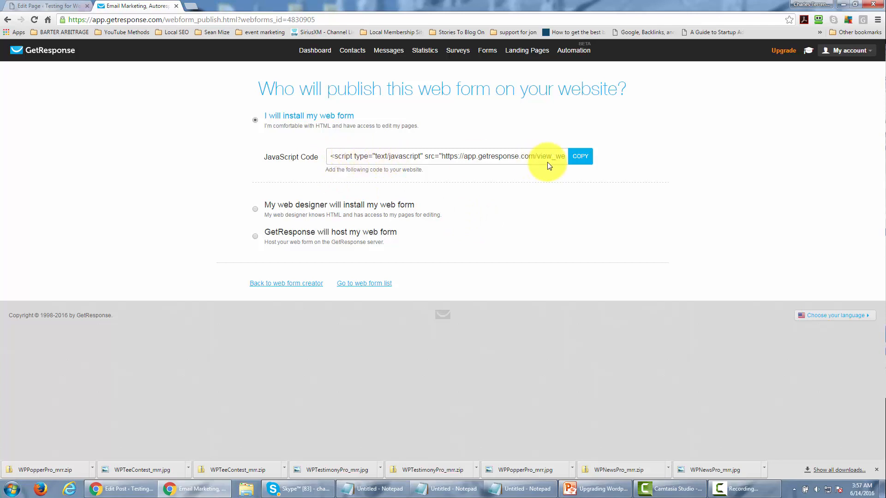
{"action": "left_click", "coordinate": [575, 157]}
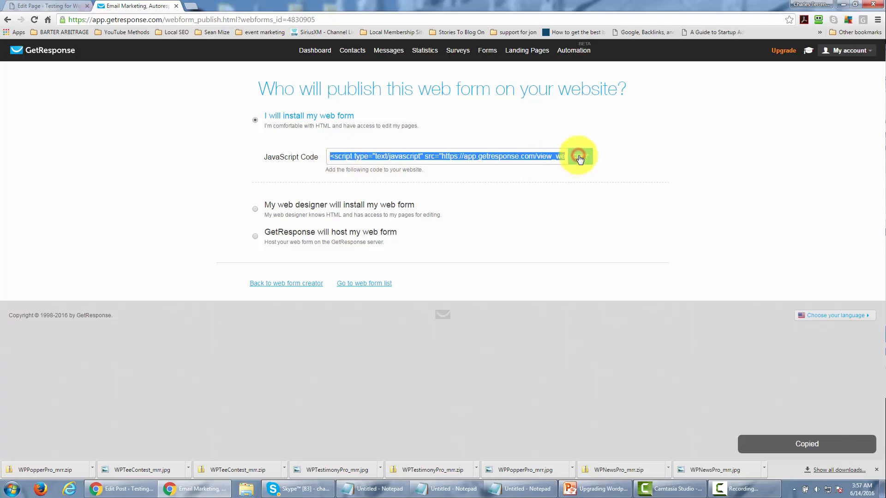
{"action": "right_click", "coordinate": [471, 159]}
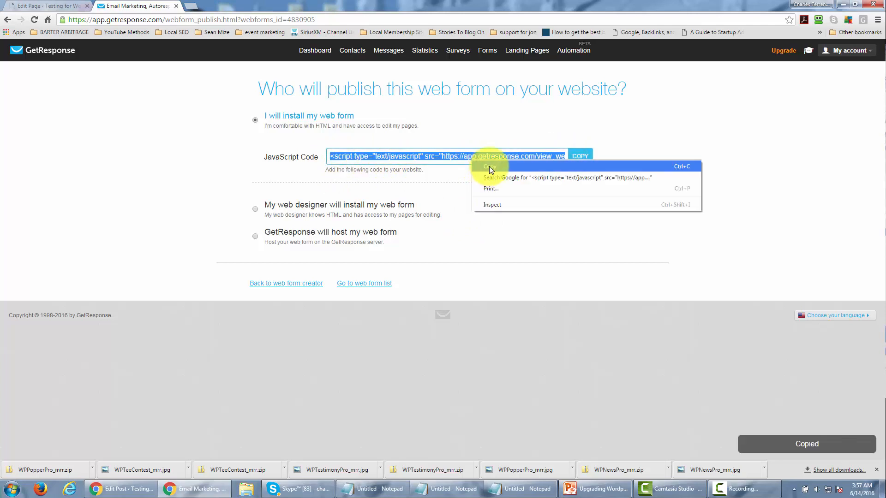
{"action": "left_click", "coordinate": [489, 167]}
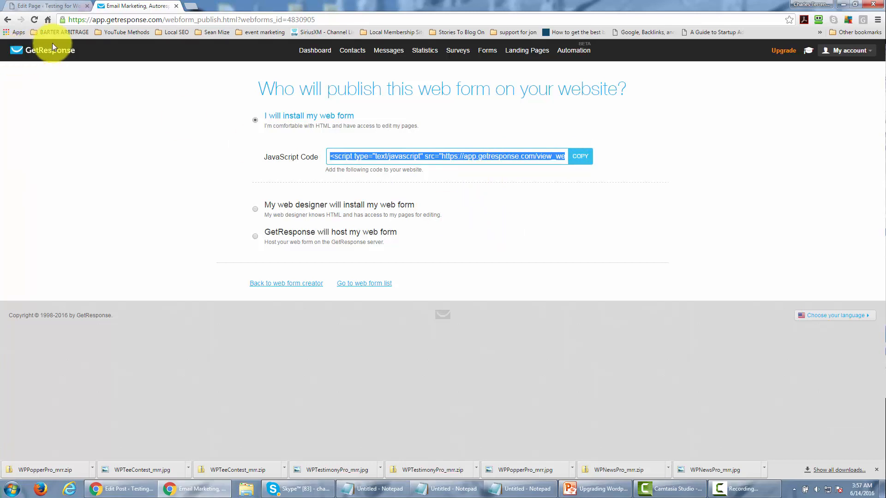
In WordPress, paste the copied form script between <center> tags into the "Welcome To Our Membership Area" page, update it and view the page
{"action": "left_click", "coordinate": [64, 5]}
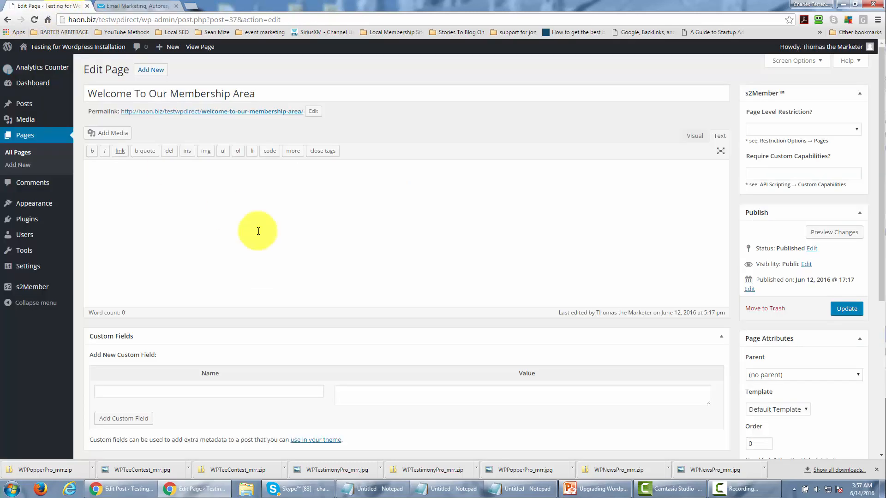
{"action": "left_click", "coordinate": [130, 170]}
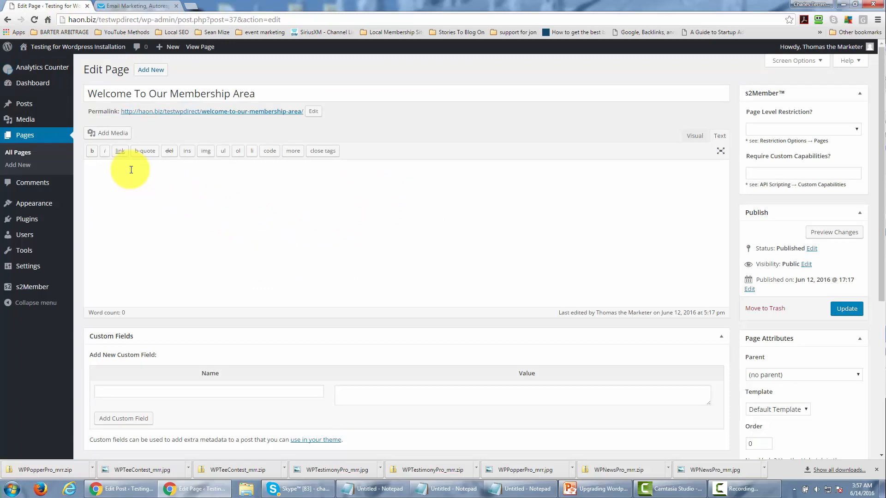
{"action": "type", "text": "<center>"}
{"action": "key", "text": "ctrl+v"}
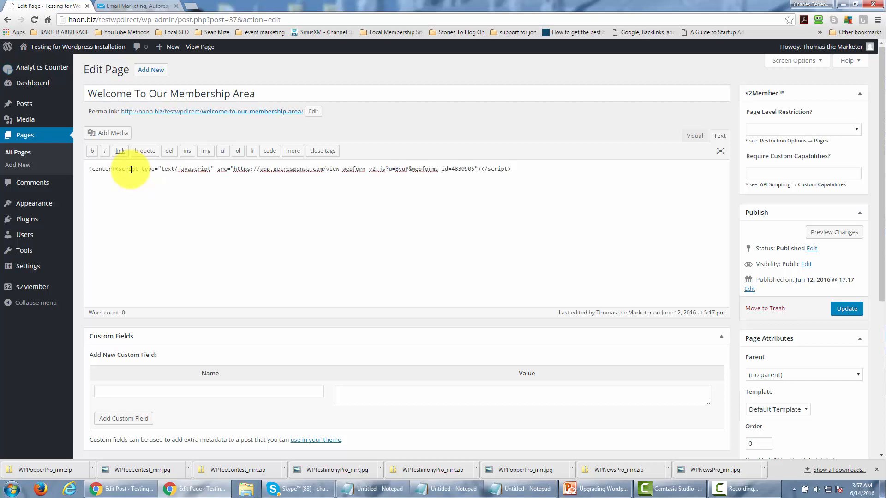
{"action": "type", "text": "</center"}
{"action": "key", "text": "BackSpace"}
{"action": "key", "text": "BackSpace"}
{"action": "key", "text": "BackSpace"}
{"action": "key", "text": "BackSpace"}
{"action": "type", "text": "nter"}
{"action": "left_click", "coordinate": [852, 317]}
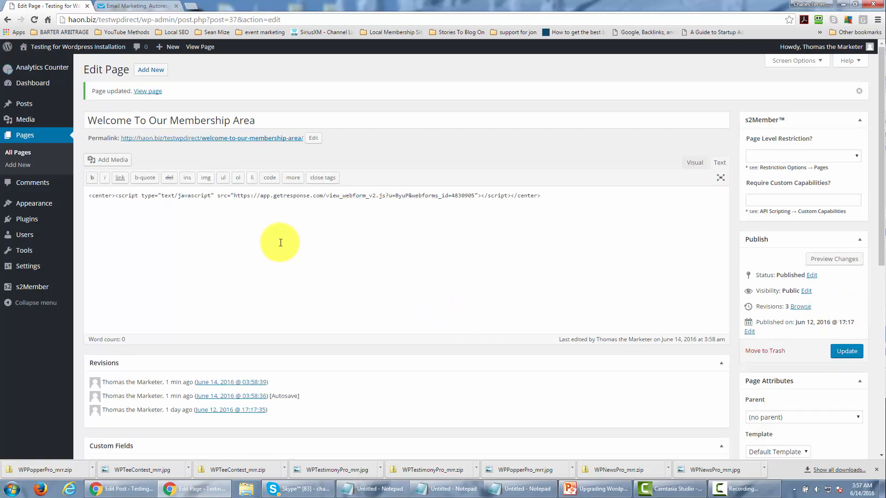
{"action": "left_click", "coordinate": [152, 92]}
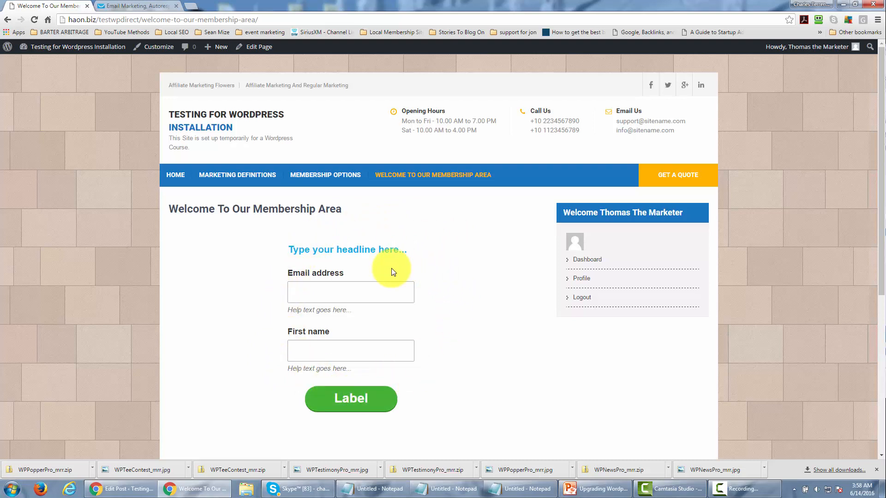
In GetResponse, start a new time-based autoresponder and set it to send on day 30
{"action": "key", "text": "ctrl+Tab"}
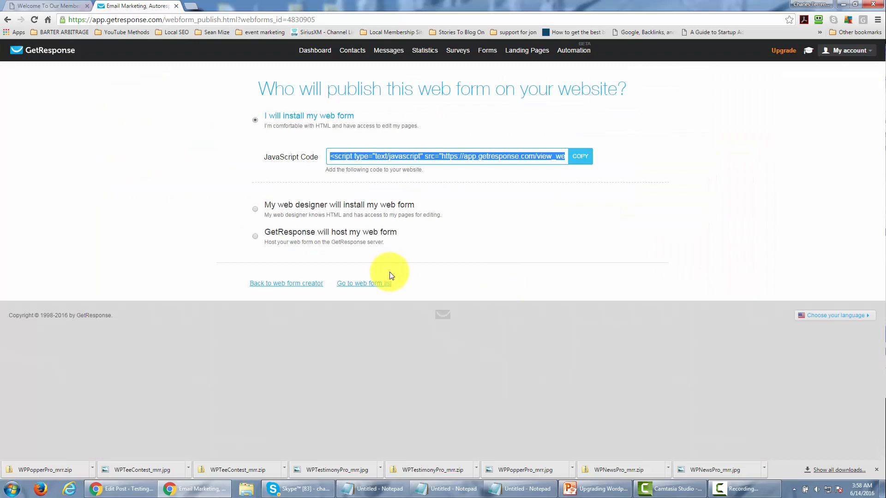
{"action": "mouse_move", "coordinate": [384, 53]}
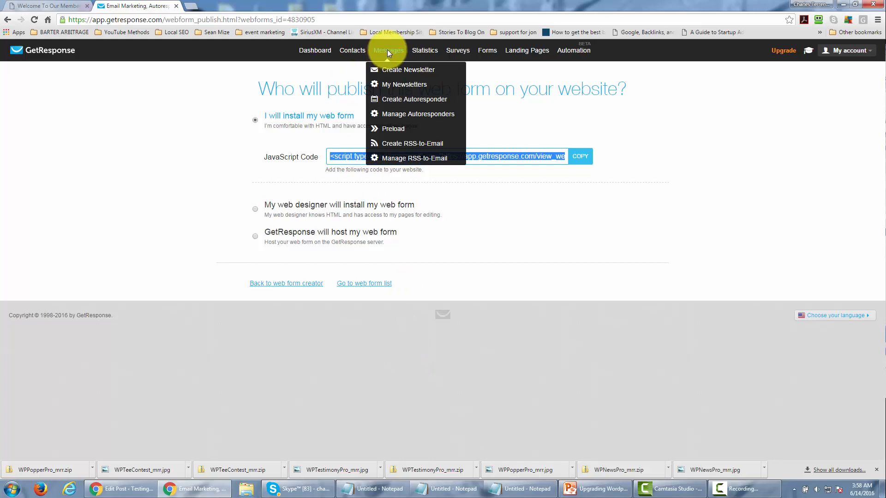
{"action": "left_click", "coordinate": [396, 100]}
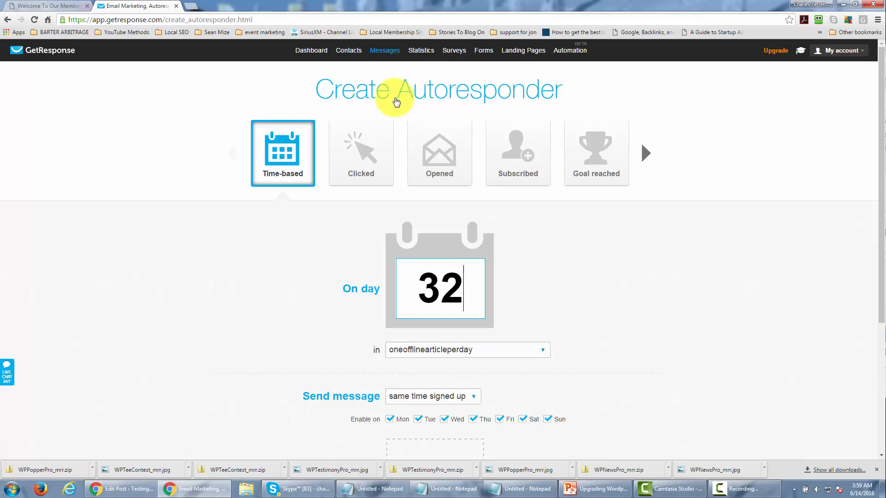
{"action": "key", "text": "BackSpace"}
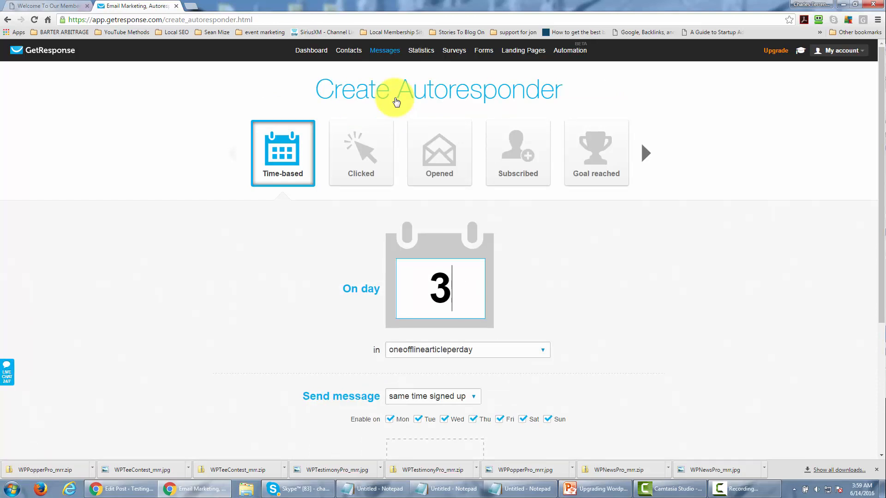
{"action": "type", "text": "0"}
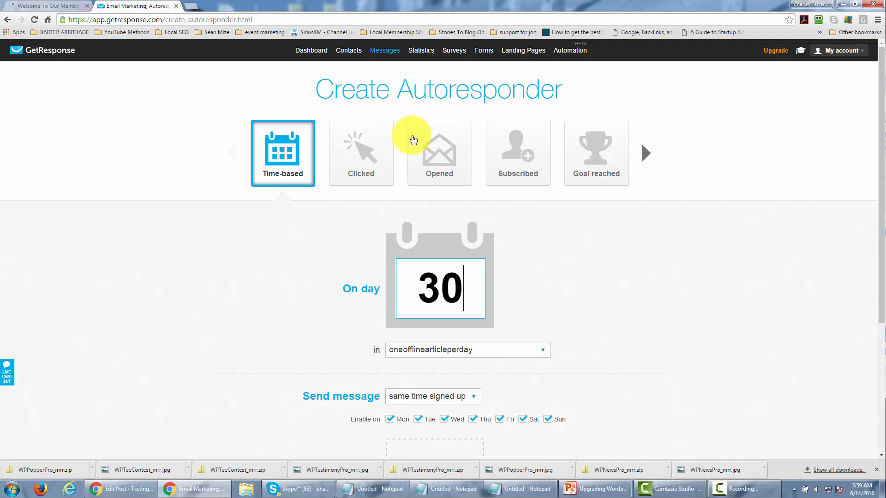
{"action": "scroll", "coordinate": [347, 246], "scroll_direction": "down", "scroll_amount": 3}
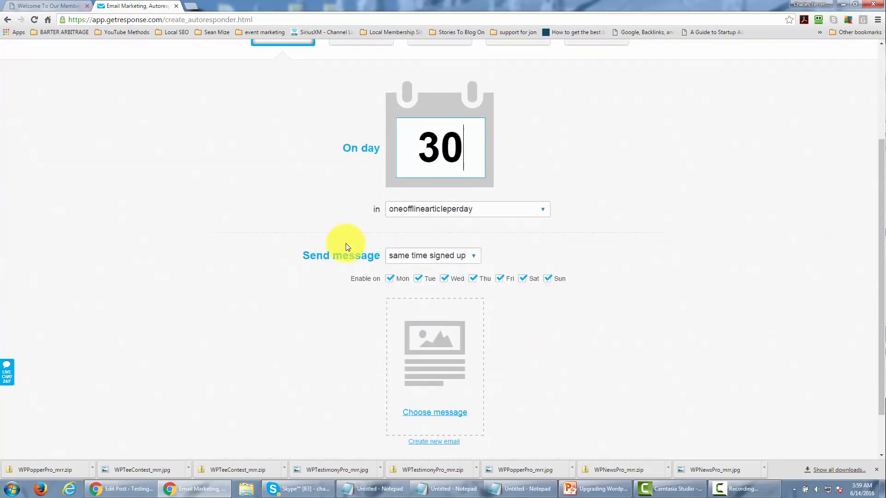
{"action": "scroll", "coordinate": [347, 247], "scroll_direction": "down", "scroll_amount": 1}
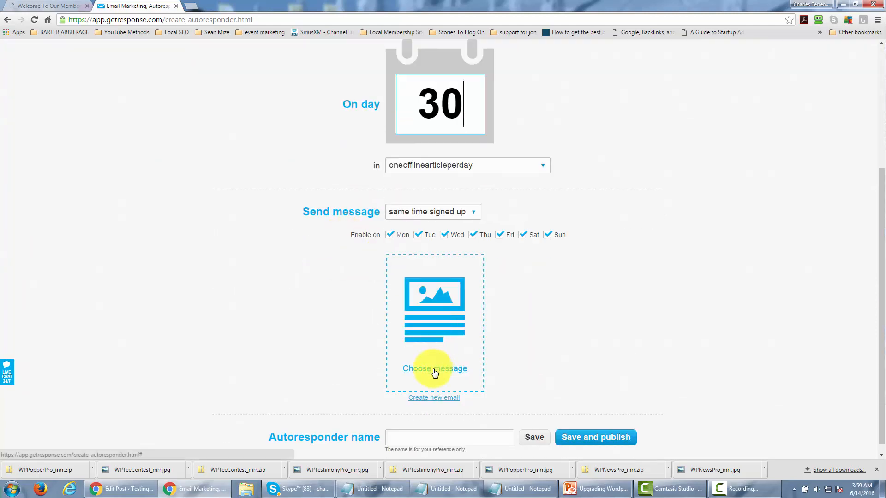
Create a new autoresponder email with message name "Get Month Two Content" and subject "Get Month Two Cotnent", and save its settings
{"action": "left_click", "coordinate": [434, 398]}
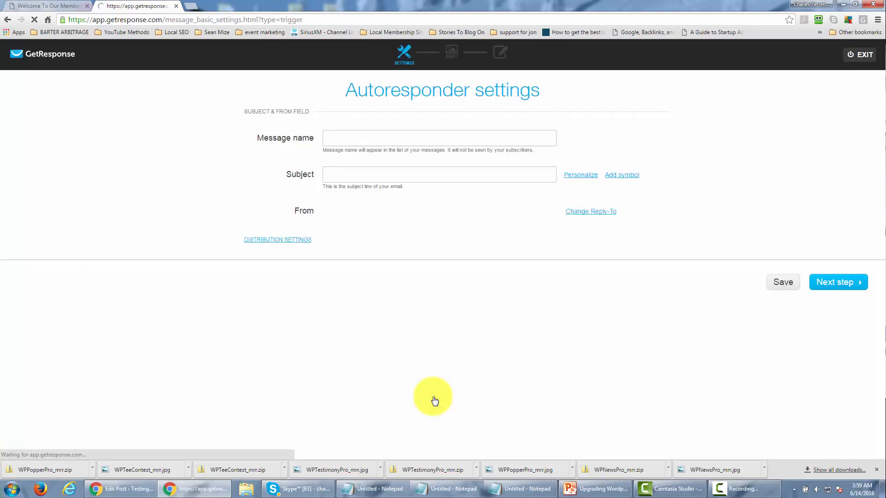
{"action": "left_click", "coordinate": [357, 137]}
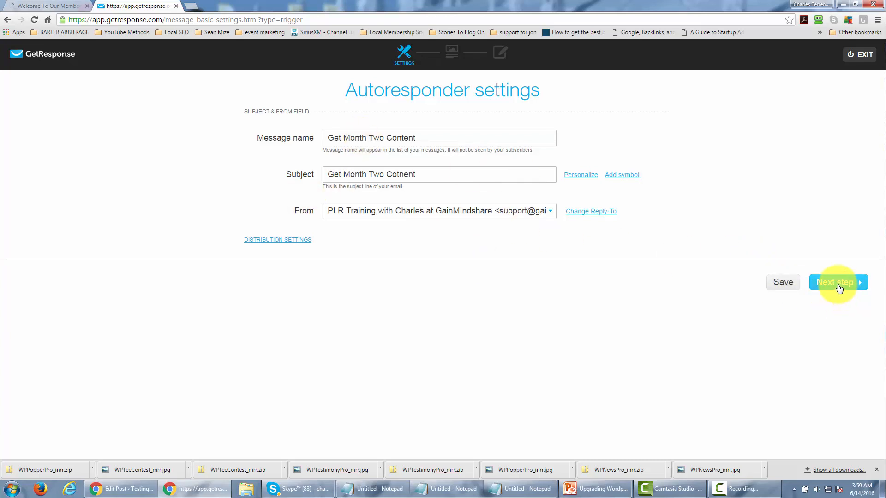
{"action": "left_click", "coordinate": [781, 285]}
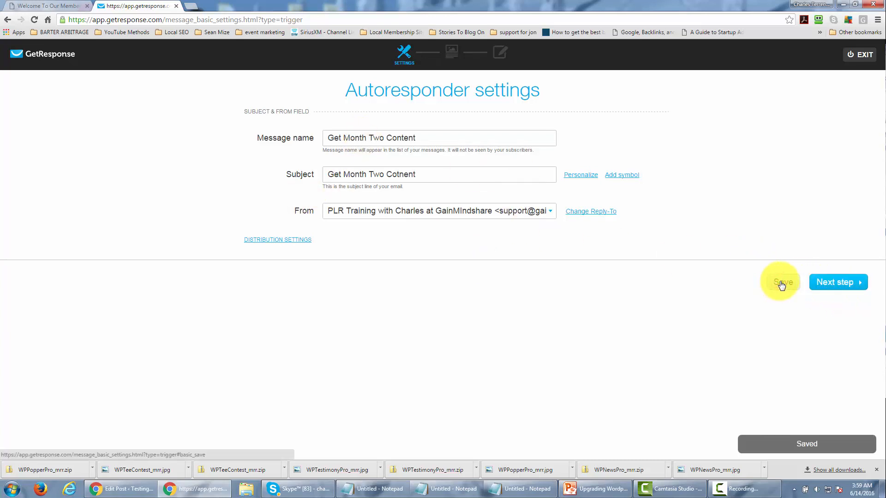
Continue to template selection and start the email from scratch with the "1 column-3" layout
{"action": "left_click", "coordinate": [825, 283]}
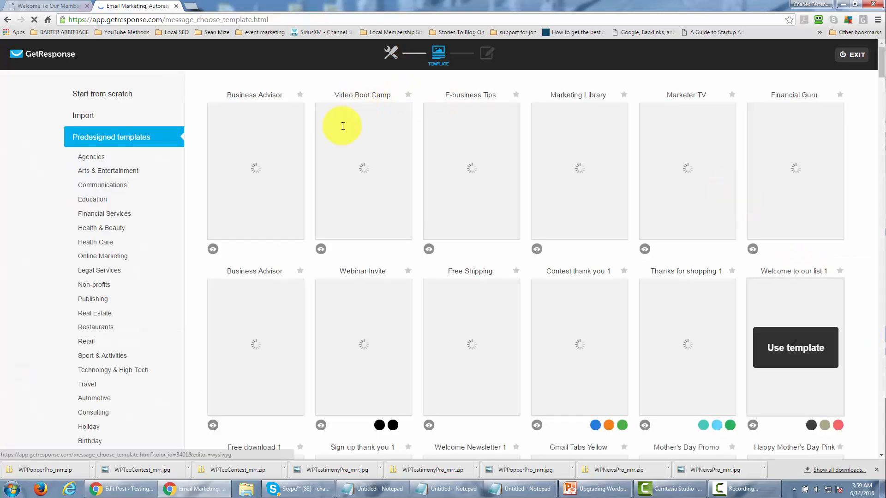
{"action": "left_click", "coordinate": [111, 96]}
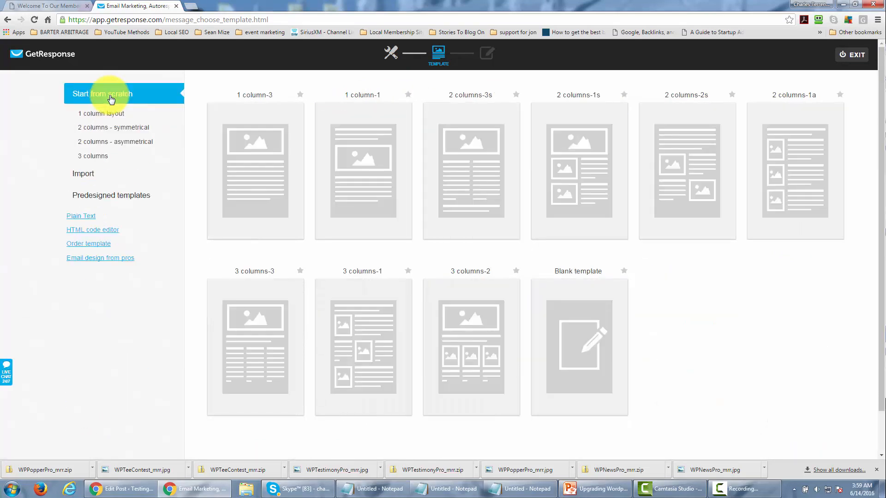
{"action": "left_click", "coordinate": [248, 168]}
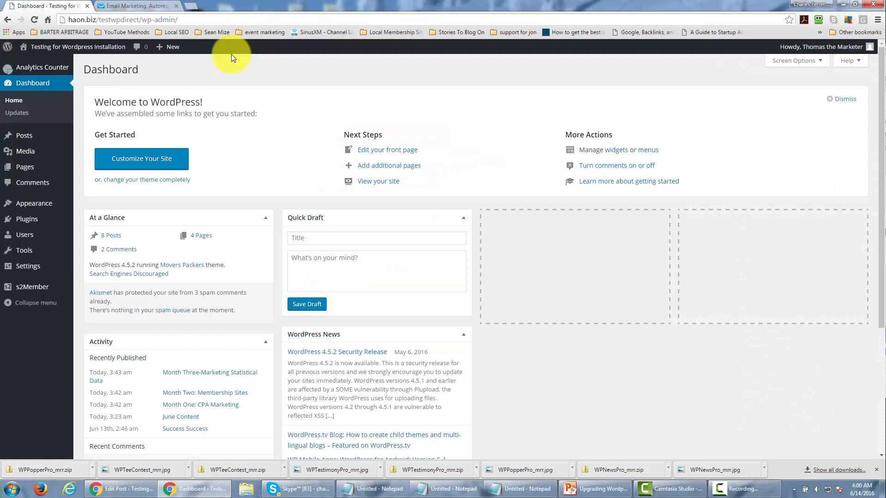
In the WordPress posts list, copy the view link address of the "Month Two: Membership Sites" post
{"action": "mouse_move", "coordinate": [70, 148]}
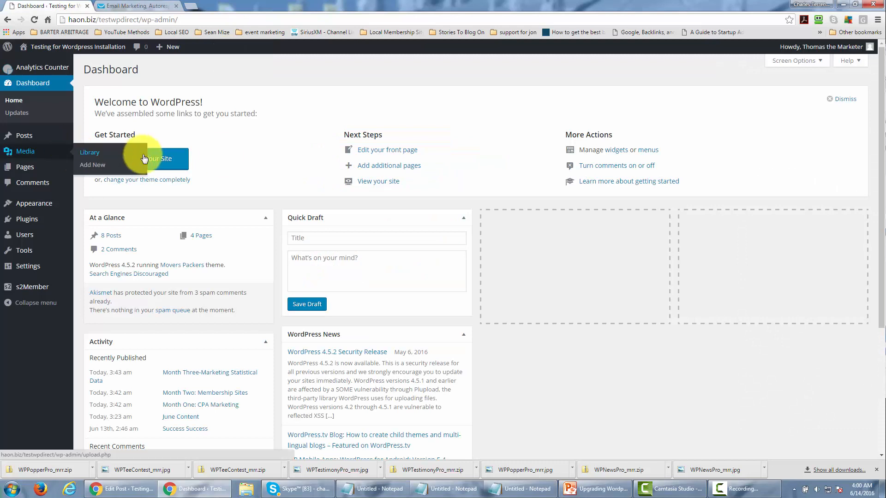
{"action": "mouse_move", "coordinate": [28, 134]}
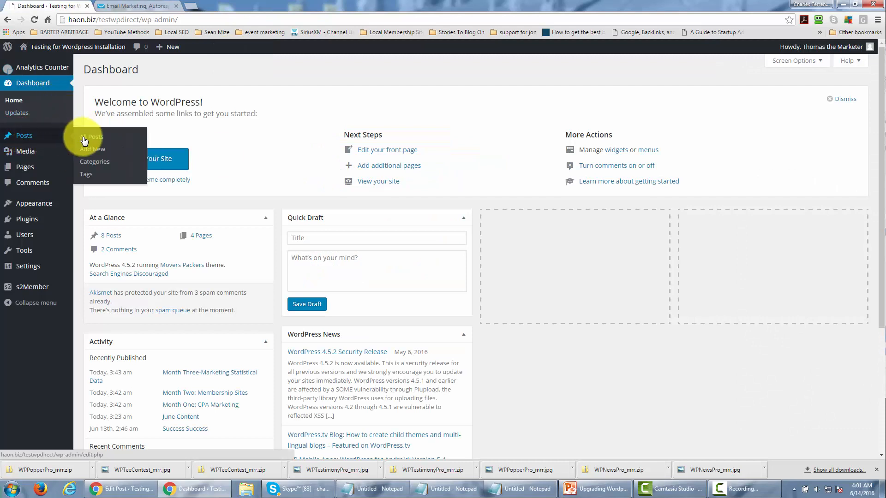
{"action": "left_click", "coordinate": [87, 138]}
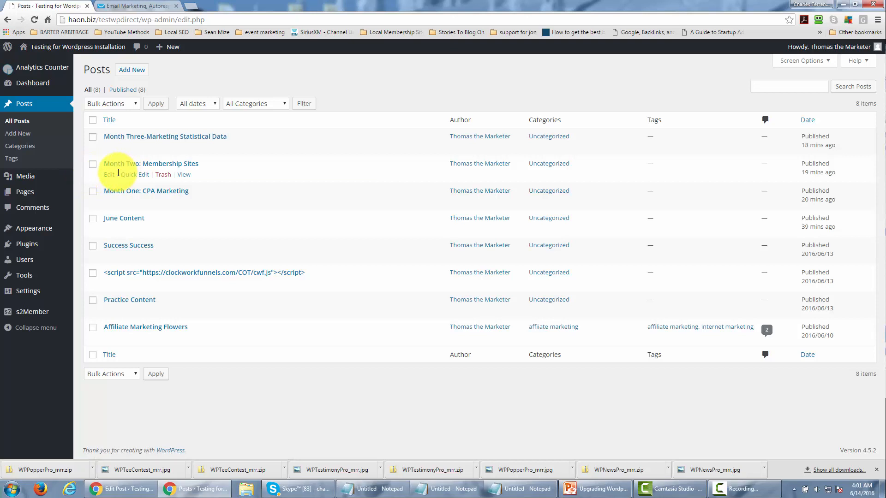
{"action": "right_click", "coordinate": [183, 178]}
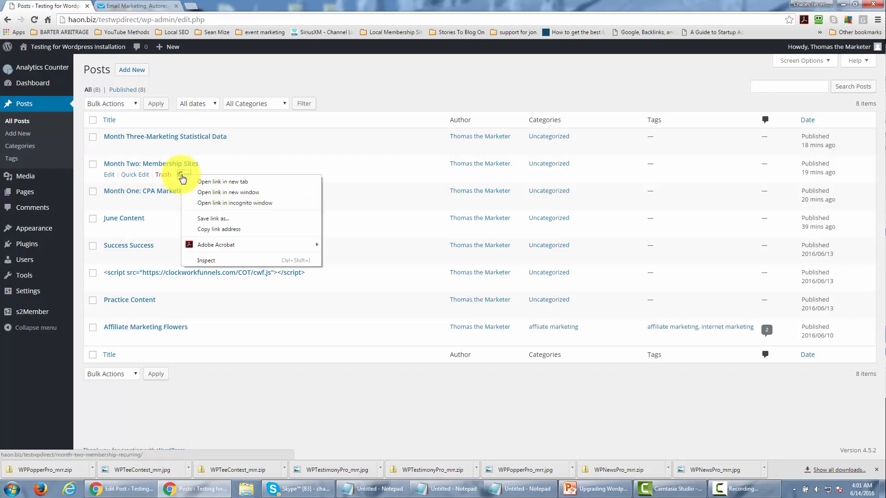
{"action": "left_click", "coordinate": [212, 230]}
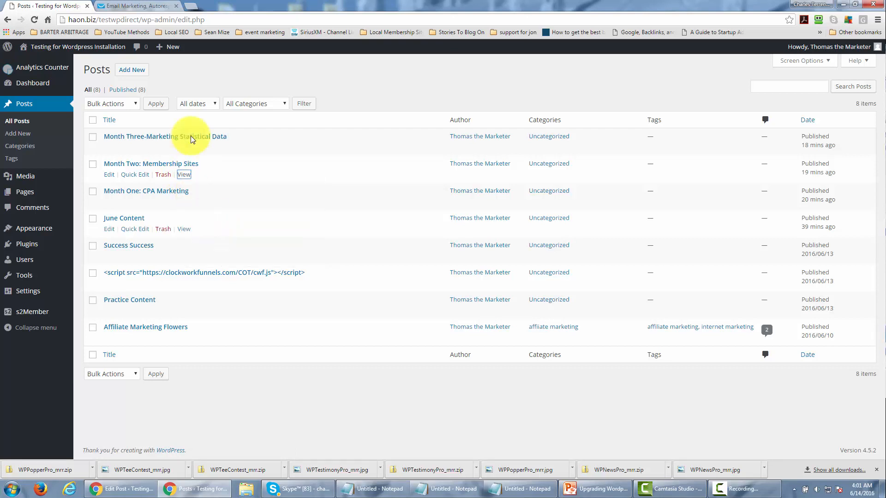
In the GetResponse email, delete most of the placeholder body text and paste the Month Two post link on its own line below
{"action": "left_click", "coordinate": [148, 6]}
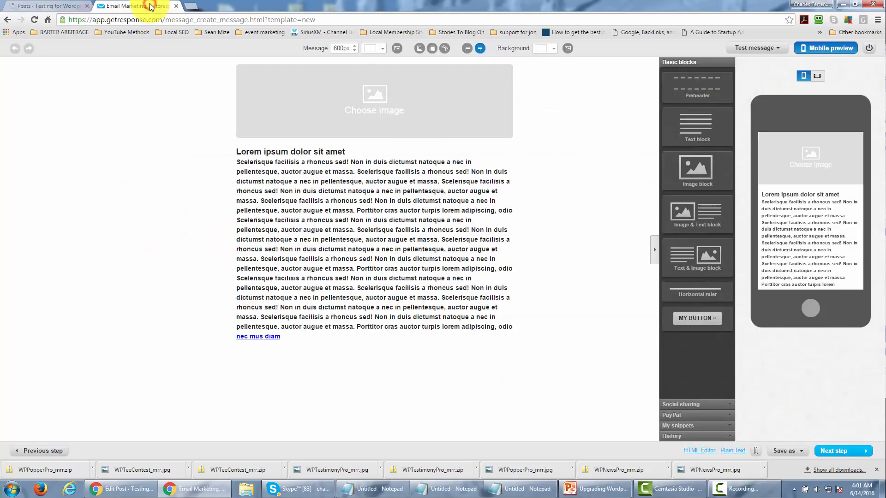
{"action": "left_click", "coordinate": [339, 193]}
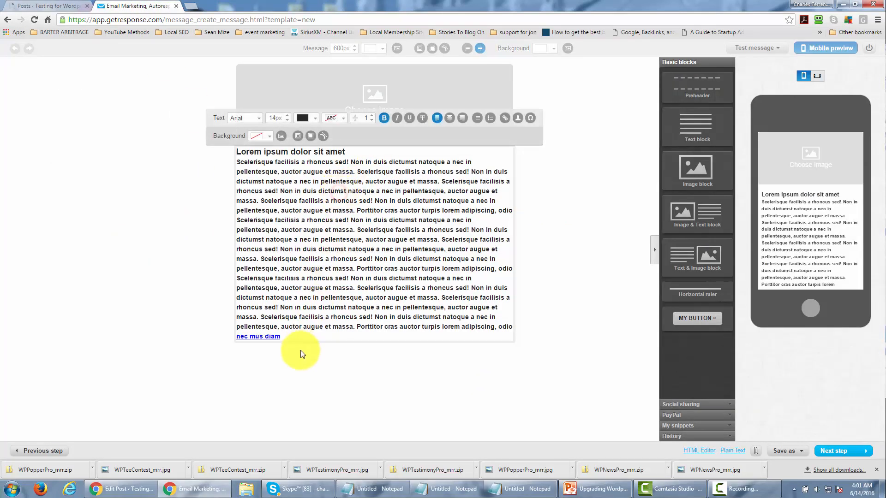
{"action": "left_click_drag", "start_coordinate": [295, 336], "coordinate": [240, 198]}
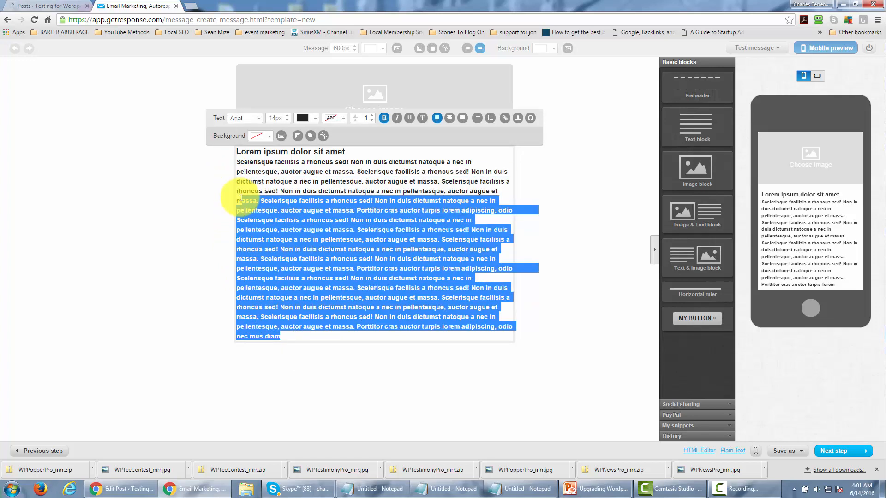
{"action": "key", "text": "Delete"}
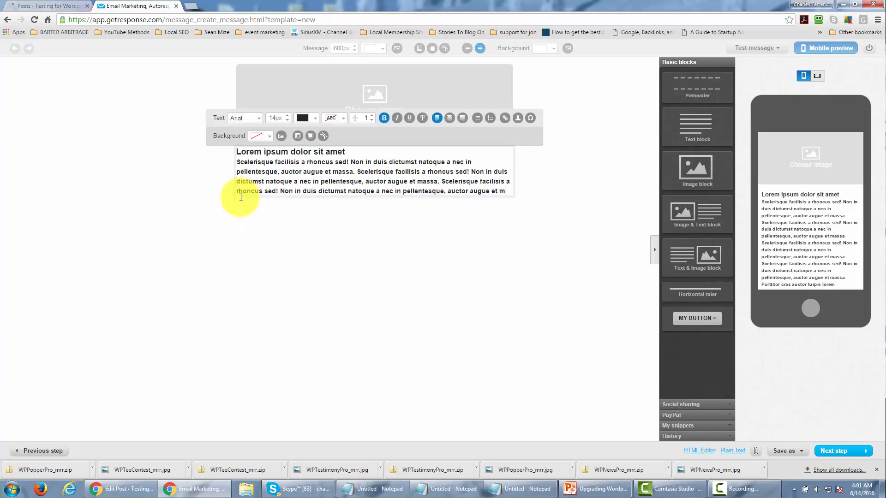
{"action": "key", "text": "Return"}
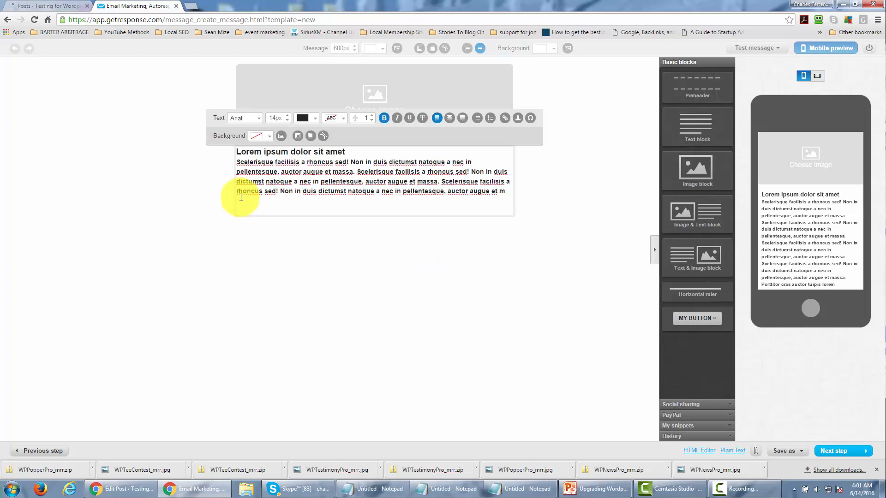
{"action": "key", "text": "ctrl+v"}
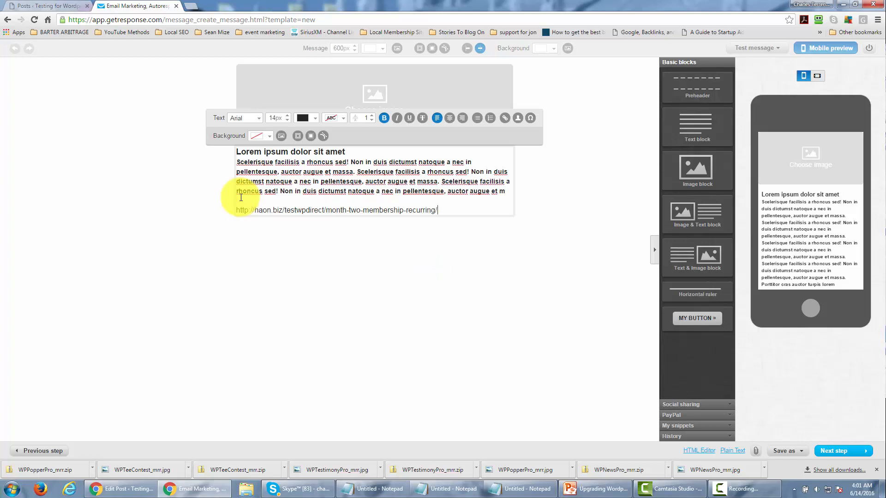
Add a sign-off below the link with "Signed" and the sender's name on the next line
{"action": "key", "text": "Return"}
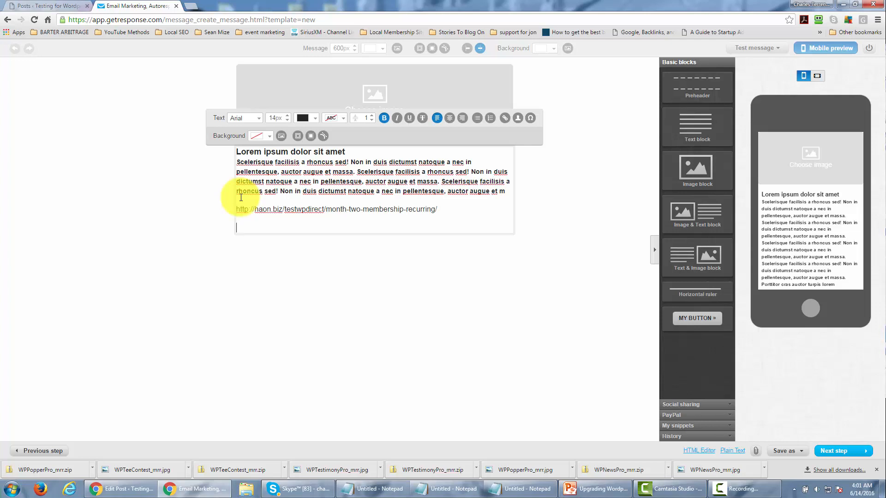
{"action": "type", "text": "Signed"}
{"action": "key", "text": "Return"}
{"action": "type", "text": "Thomas th e"}
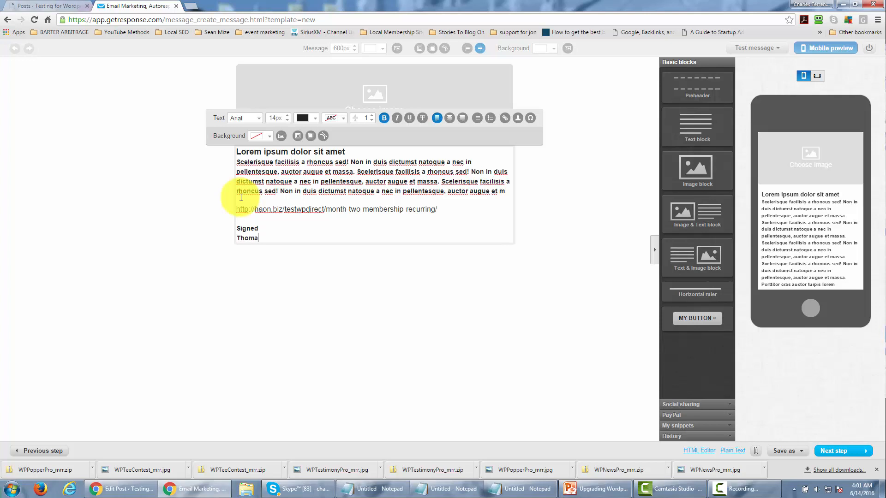
{"action": "key", "text": "BackSpace"}
{"action": "key", "text": "BackSpace"}
{"action": "key", "text": "BackSpace"}
{"action": "key", "text": "BackSpace"}
Review the email's headline and post link, and continue to the next stage of the message setup
{"action": "left_click_drag", "start_coordinate": [351, 151], "coordinate": [206, 152]}
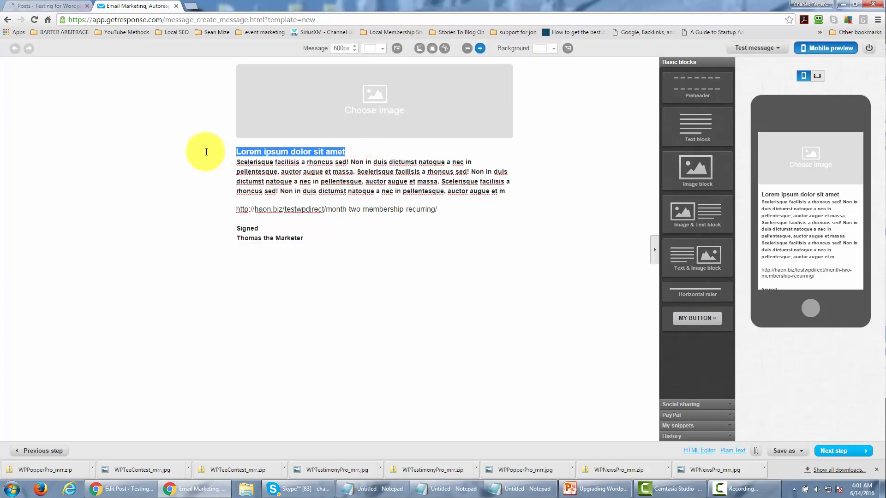
{"action": "left_click", "coordinate": [297, 181]}
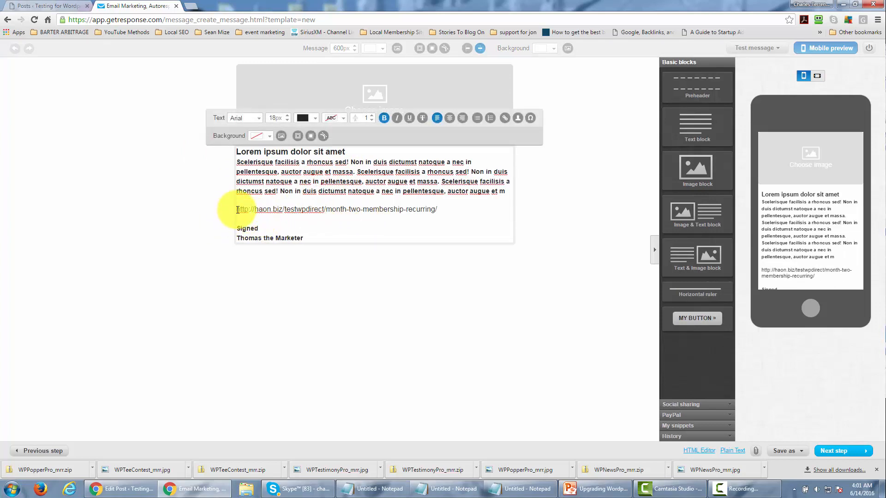
{"action": "left_click_drag", "start_coordinate": [238, 210], "coordinate": [452, 217]}
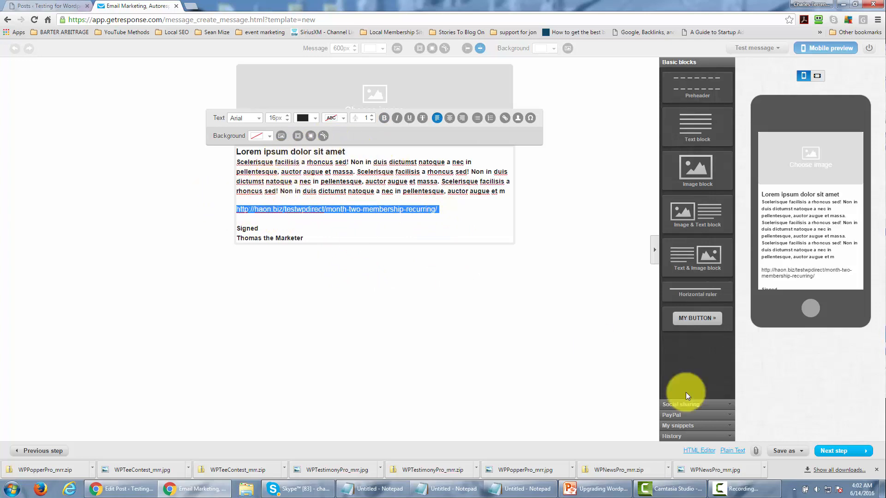
{"action": "left_click", "coordinate": [827, 454]}
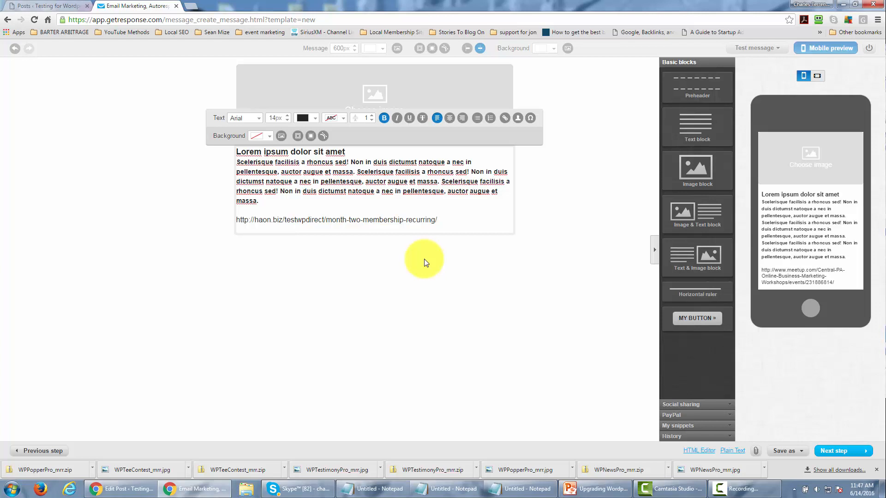
Copy the view link address of the "Month Three-Marketing Statistical Data" post in WordPress and return to the GetResponse email
{"action": "left_click", "coordinate": [50, 6]}
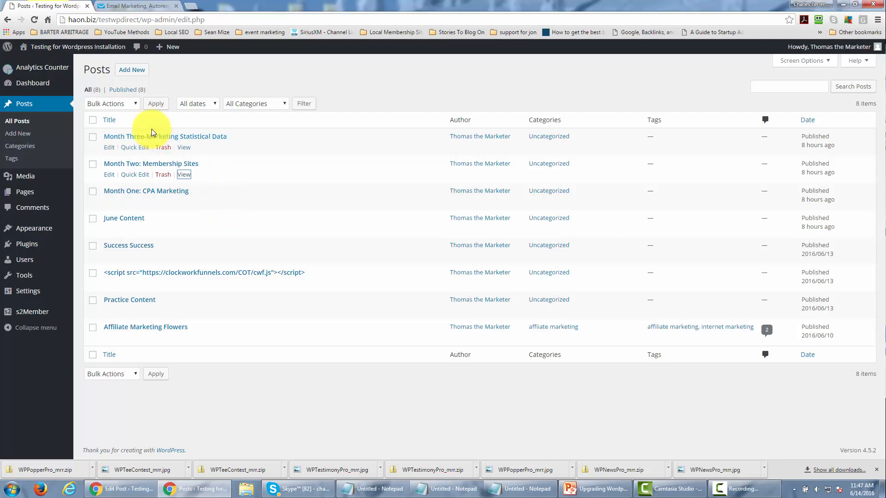
{"action": "right_click", "coordinate": [186, 152]}
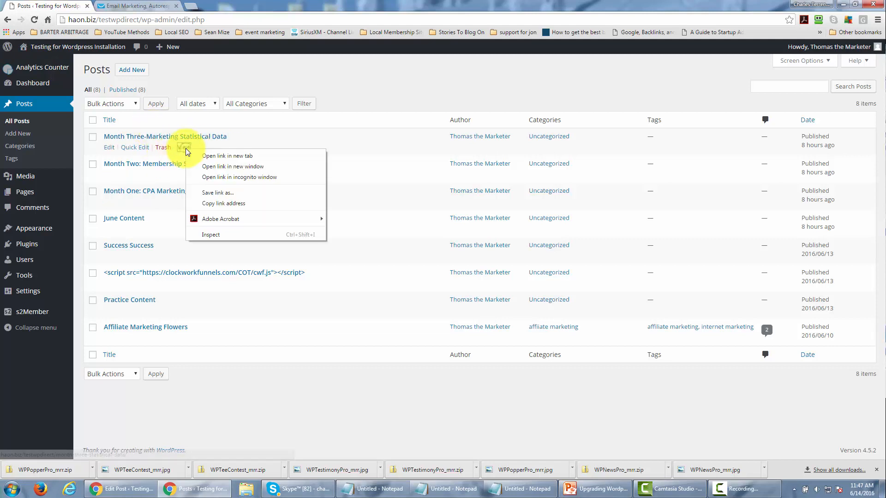
{"action": "left_click", "coordinate": [223, 201]}
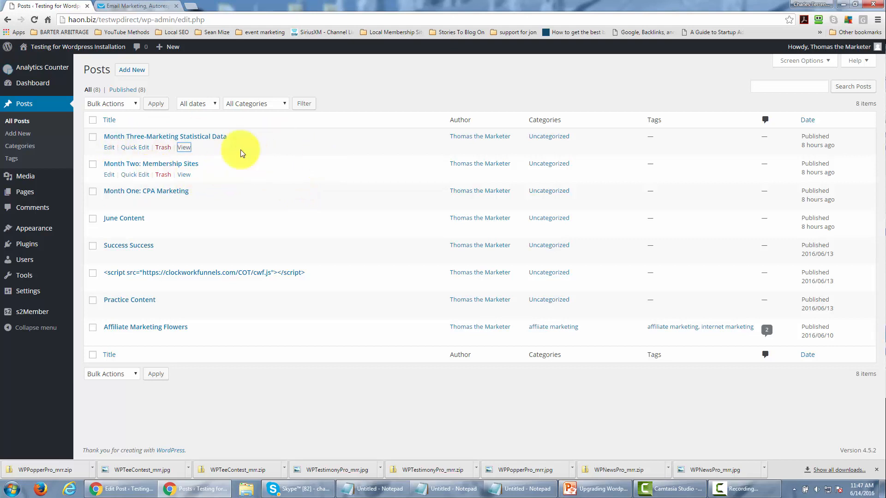
{"action": "left_click", "coordinate": [138, 6]}
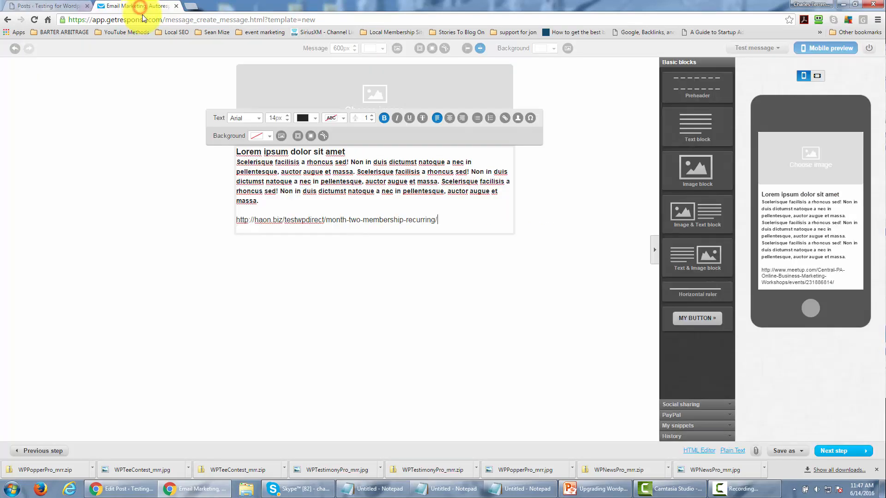